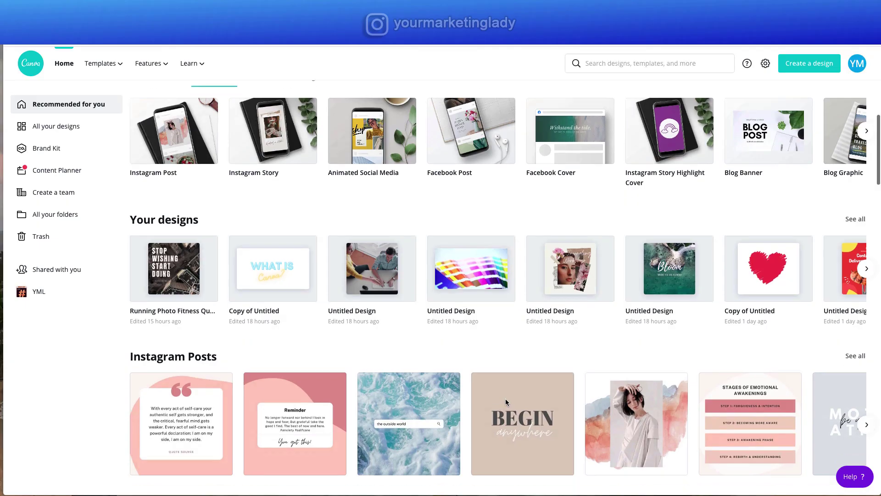
Step: Look over the home page's template categories and the Templates, Features and Learn overviews
scroll(505, 398, "down", 5)
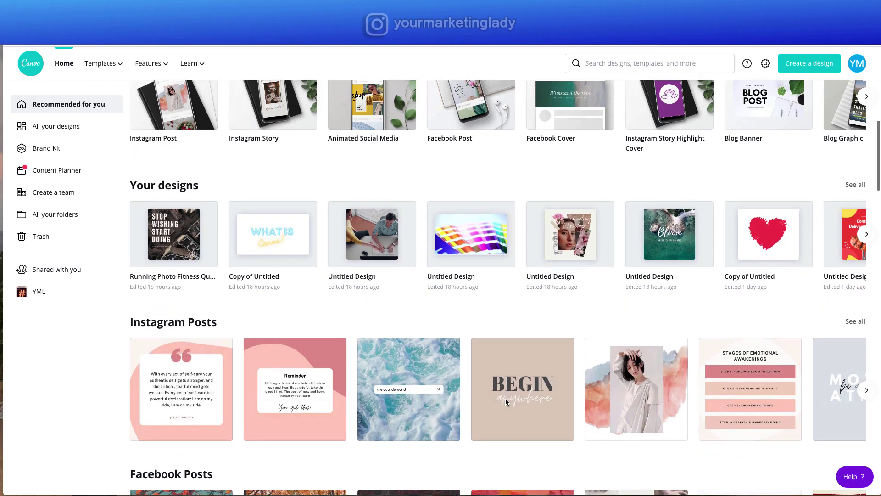
scroll(506, 402, "down", 10)
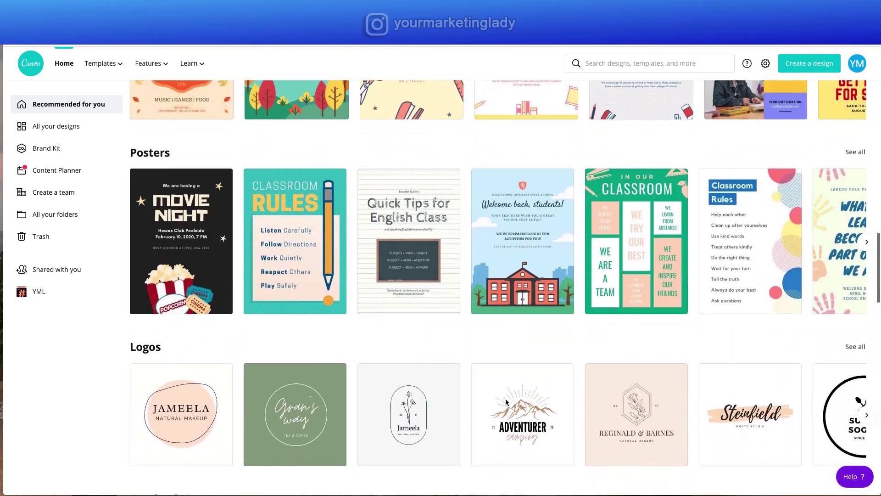
scroll(505, 402, "down", 6)
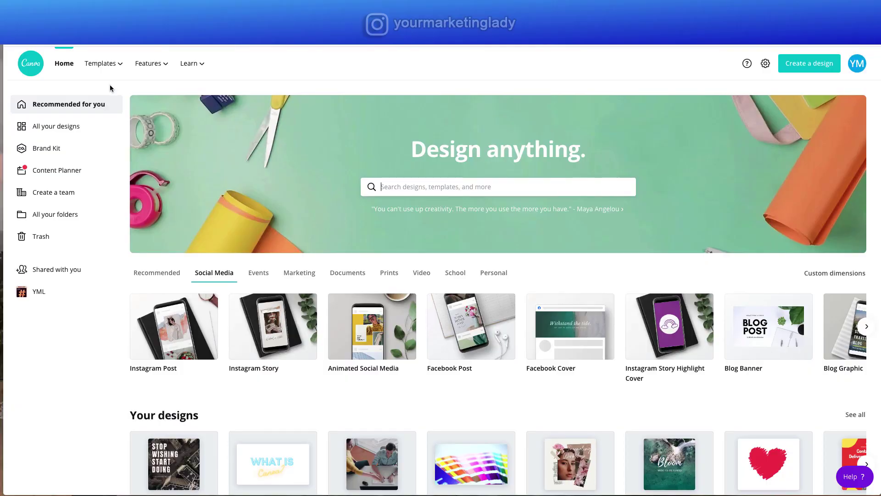
mouse_move(117, 64)
mouse_move(159, 68)
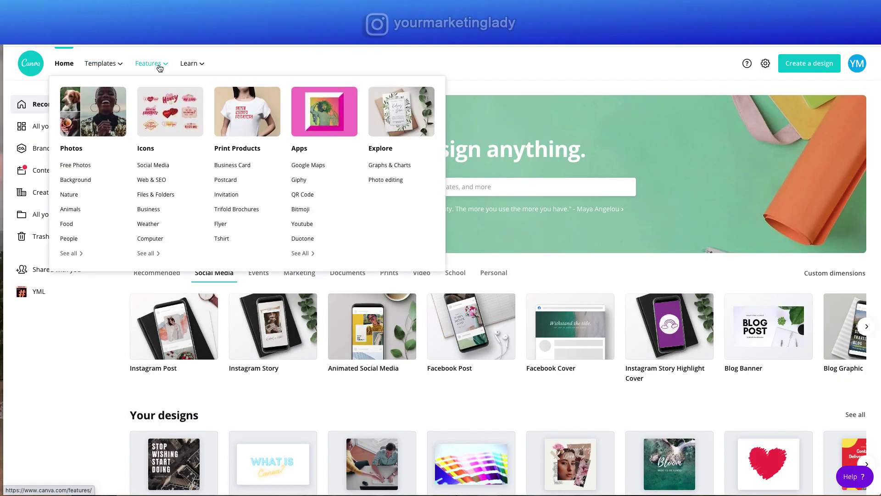
mouse_move(201, 69)
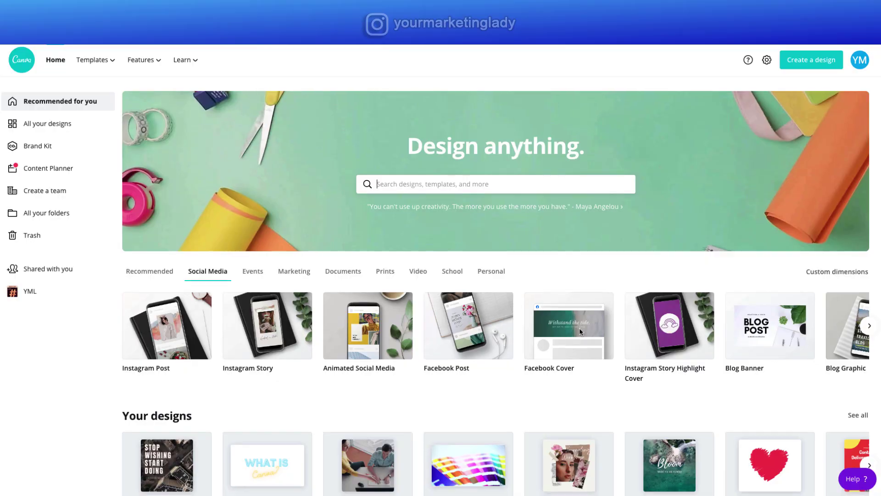
Step: Open the recent design "Running Photo Fitness Quote Instagram Post", preview its video playback, and close the preview
scroll(579, 328, "down", 2)
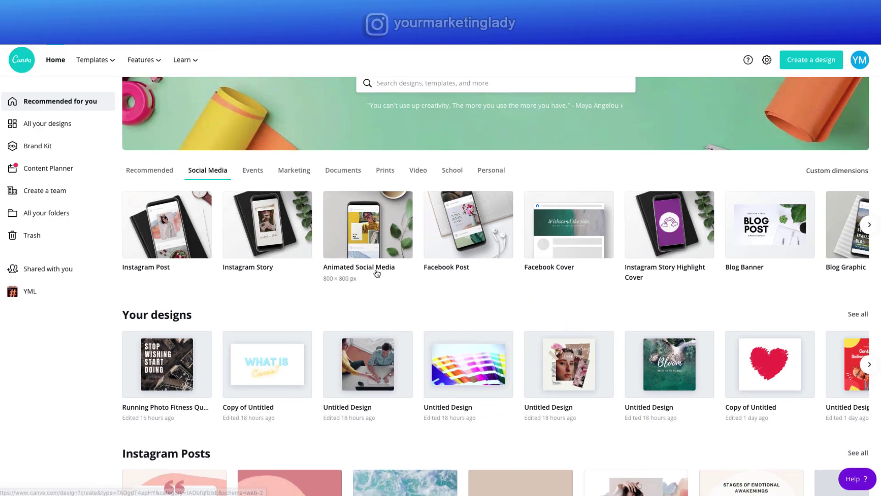
scroll(184, 312, "down", 1)
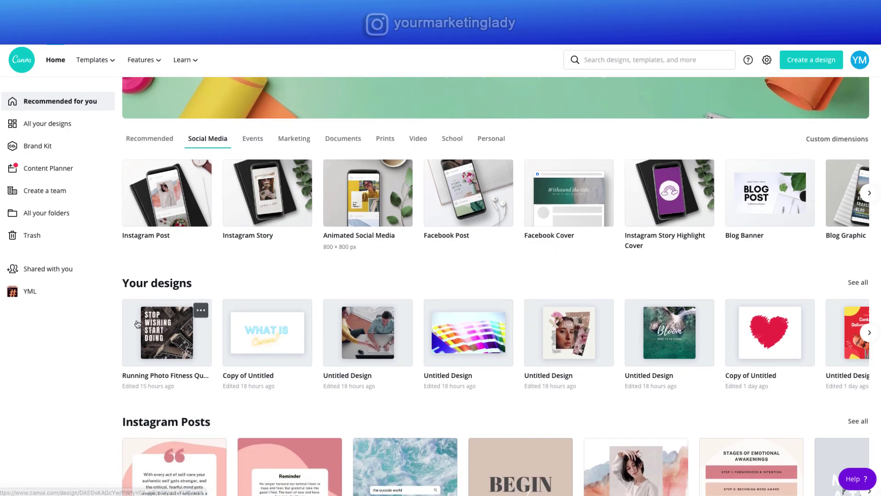
left_click(149, 338)
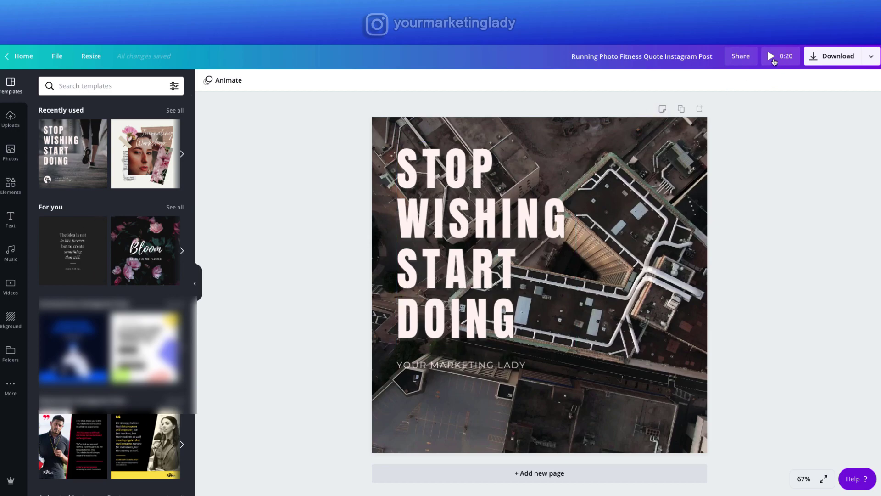
left_click(775, 62)
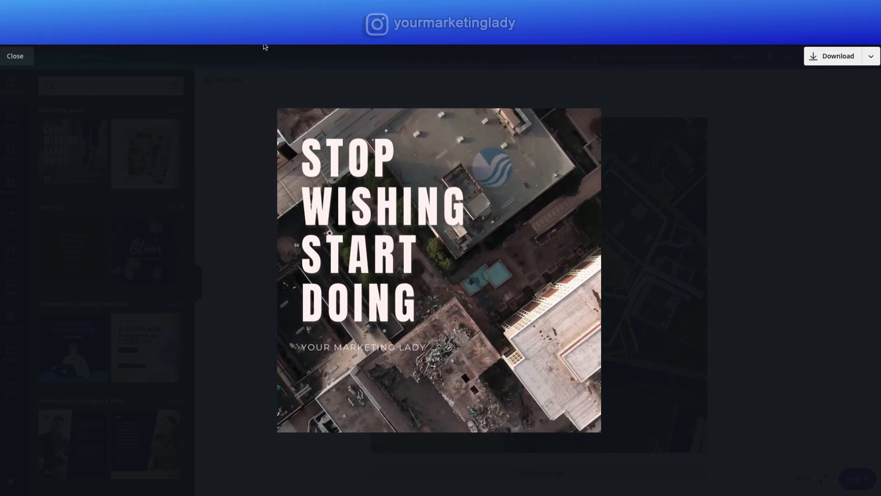
left_click(17, 59)
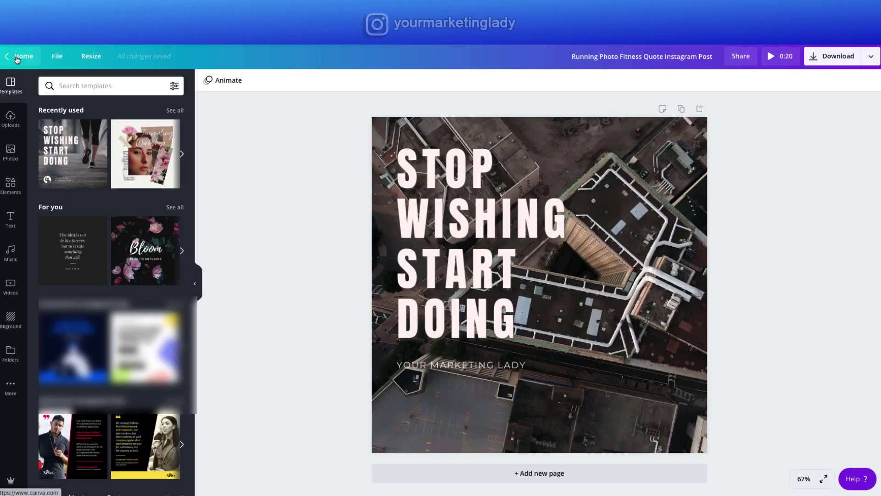
Step: Browse the trending stock photos available for the Instagram post design
left_click(134, 261)
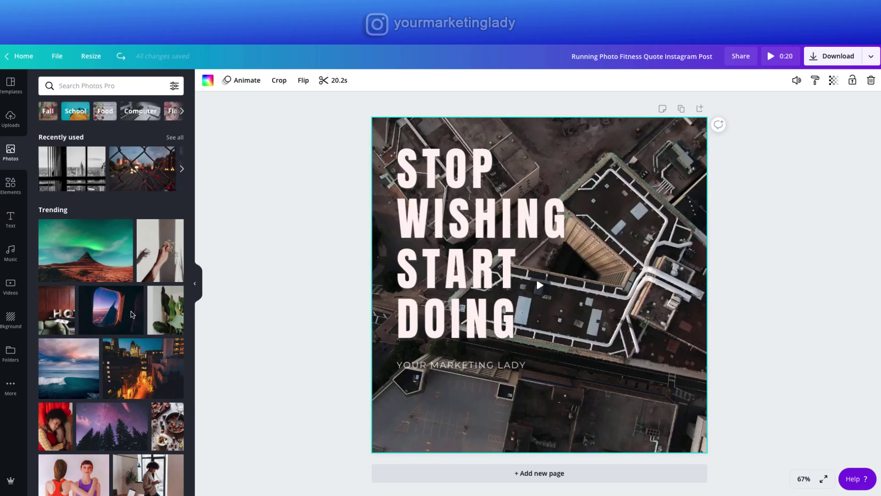
scroll(131, 314, "down", 5)
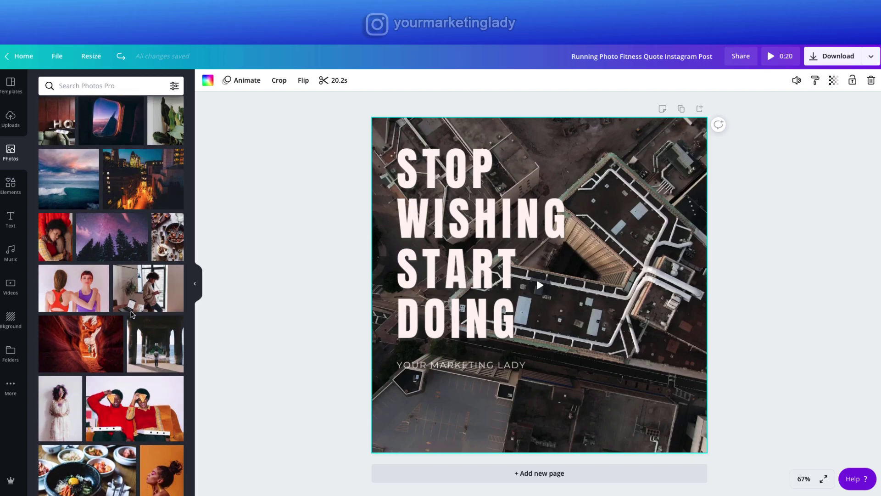
scroll(131, 314, "down", 5)
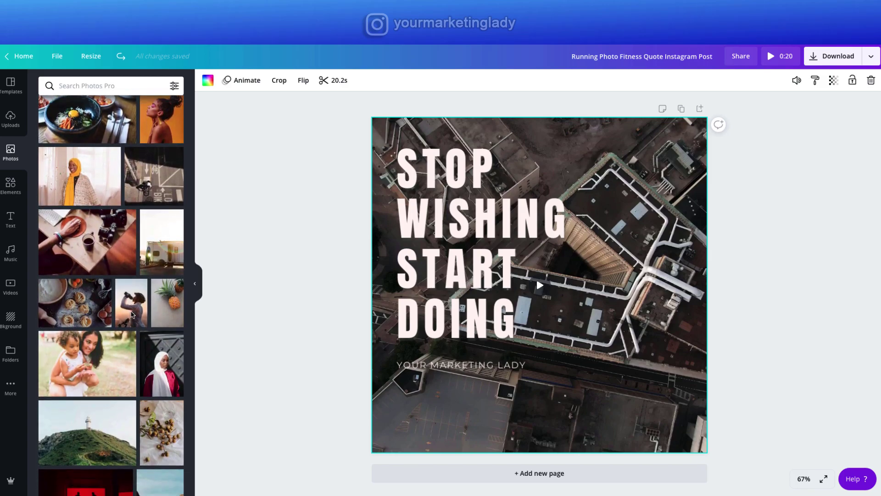
scroll(138, 289, "up", 10)
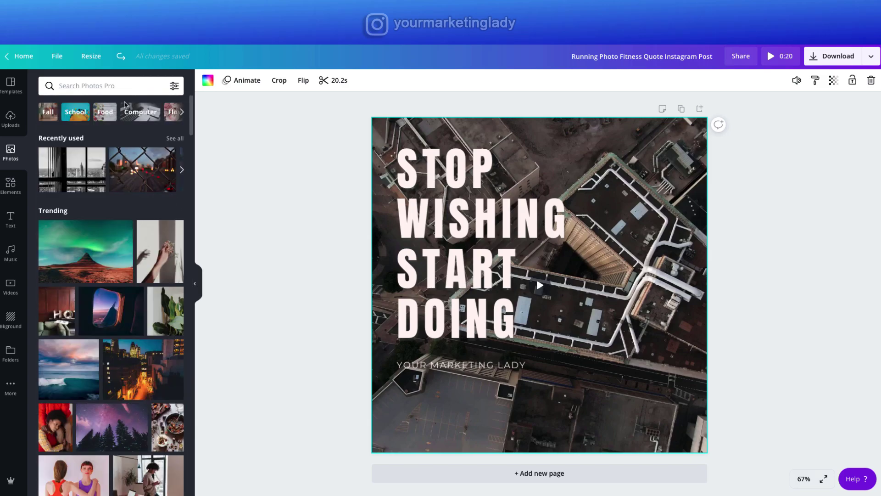
scroll(122, 281, "down", 5)
scroll(123, 125, "up", 8)
Step: Place the first stock video from the Cities category onto the Instagram post page
left_click(10, 287)
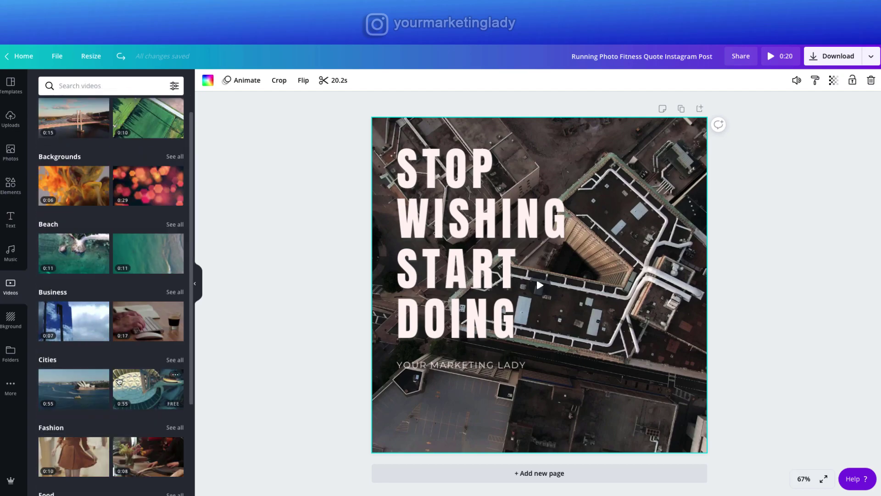
left_click_drag(75, 391, 398, 241)
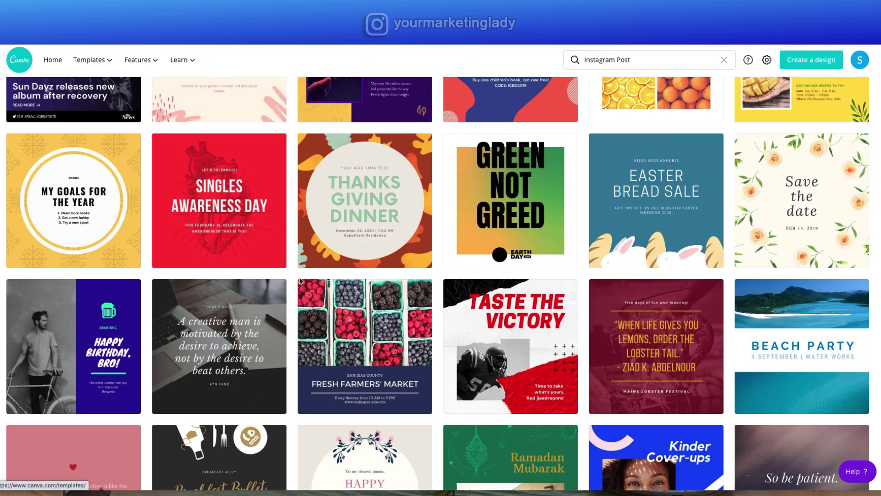
Step: Leave the Instagram Post template results and return to the home page
scroll(299, 281, "up", 3)
scroll(299, 281, "up", 10)
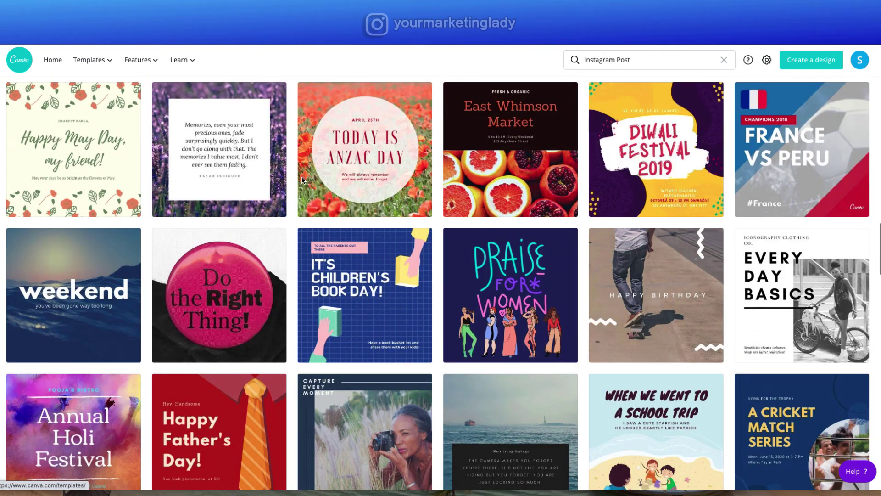
left_click(52, 60)
type("insta")
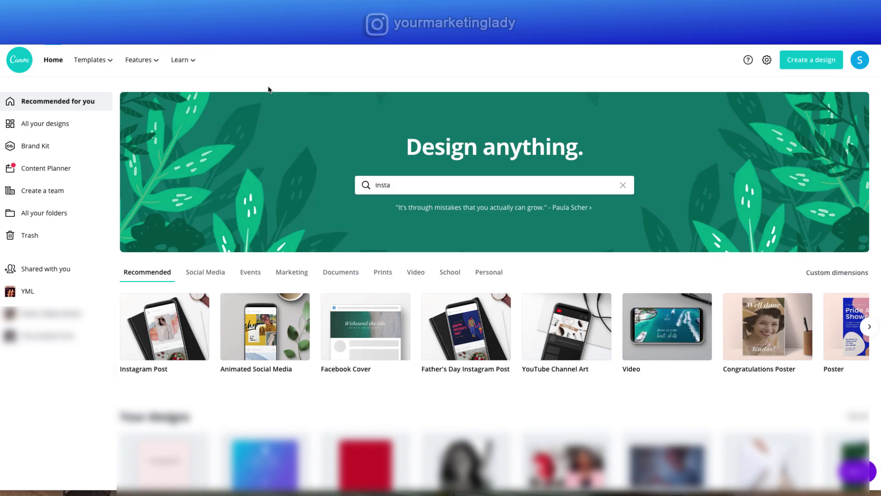
key("BackSpace")
key("BackSpace")
key("BackSpace")
key("BackSpace")
key("BackSpace")
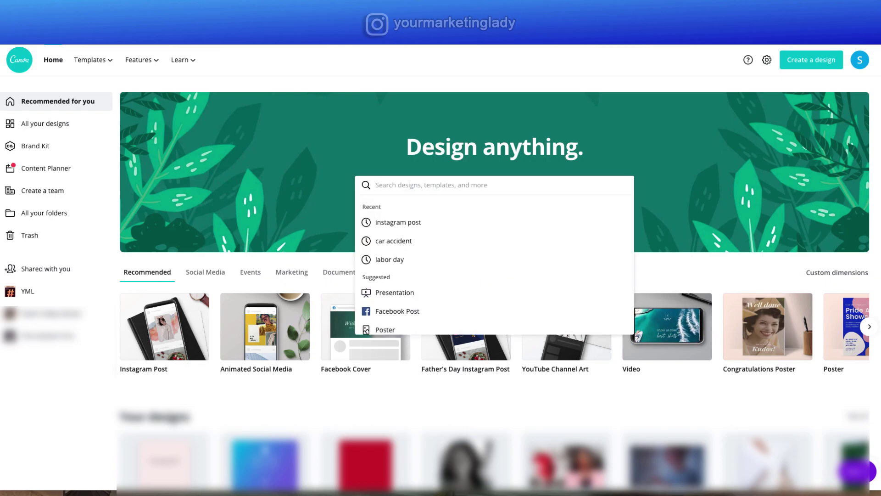
Step: Search for the suggested design type Instagram Post and look through the range of templates offered
type("in")
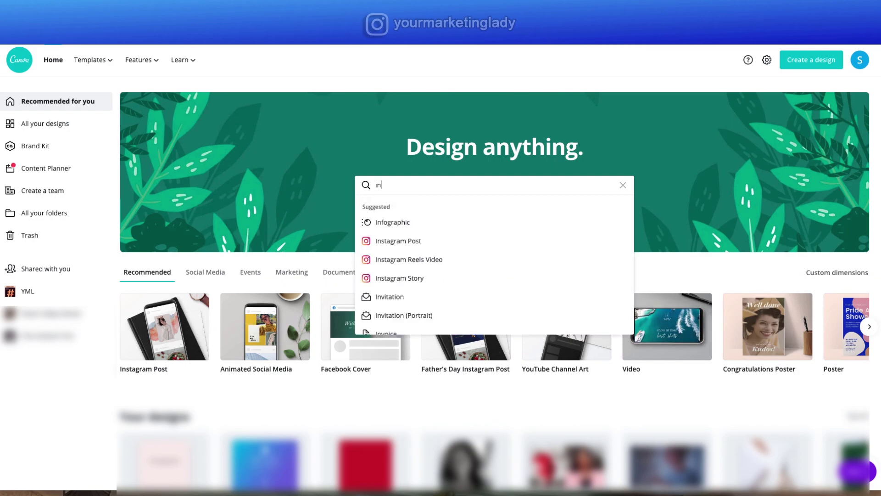
left_click(394, 242)
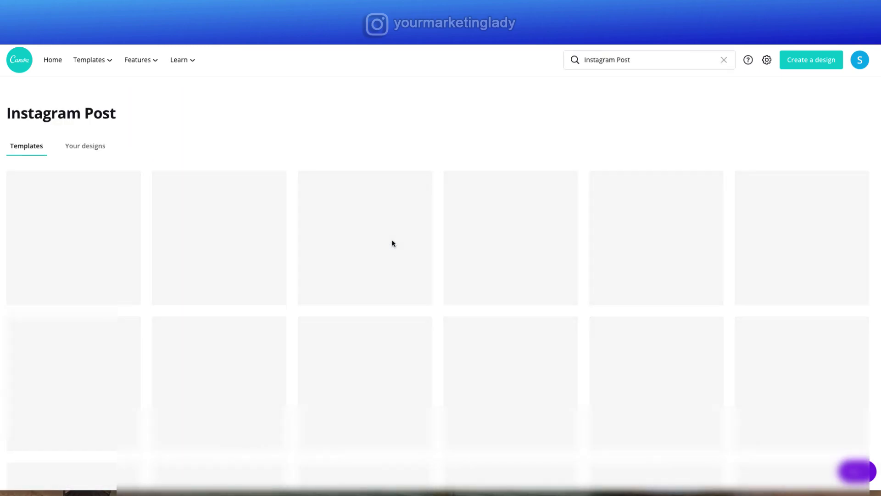
scroll(393, 244, "down", 5)
scroll(394, 244, "down", 10)
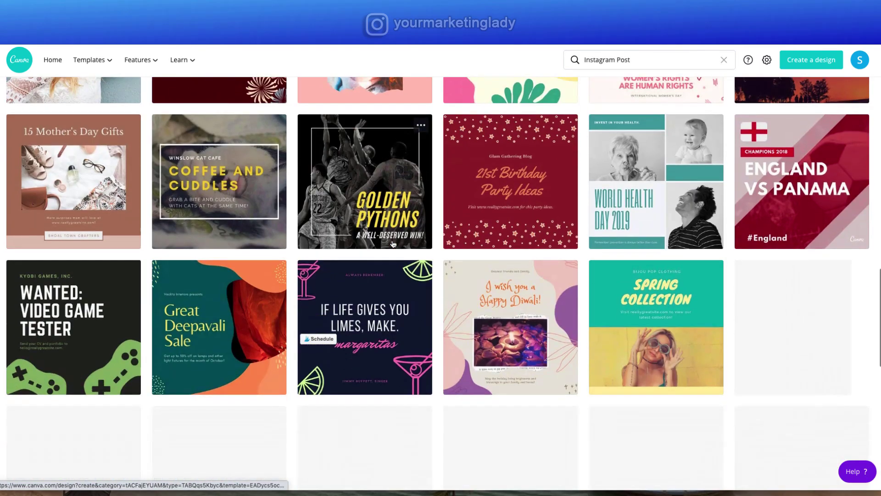
scroll(393, 243, "down", 15)
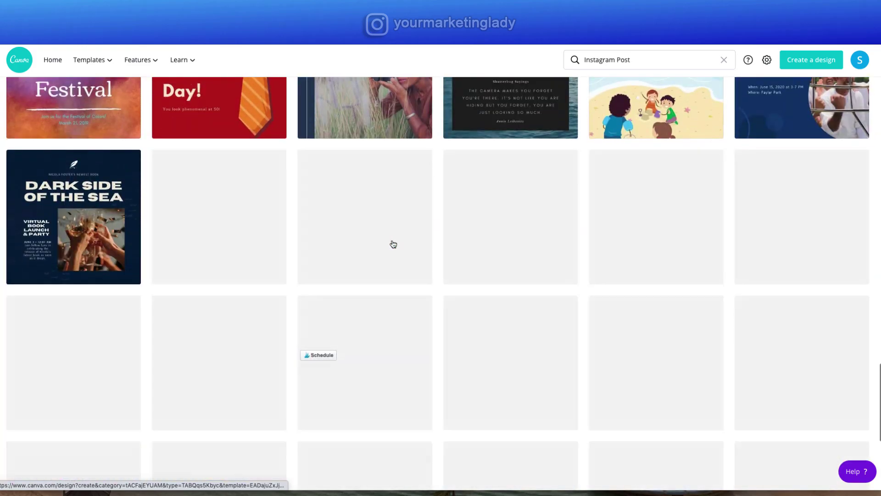
scroll(394, 244, "down", 8)
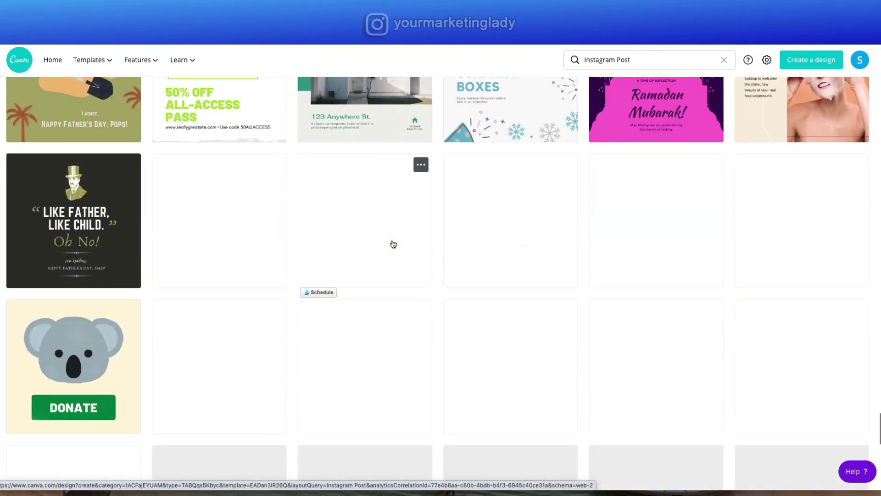
scroll(393, 243, "down", 3)
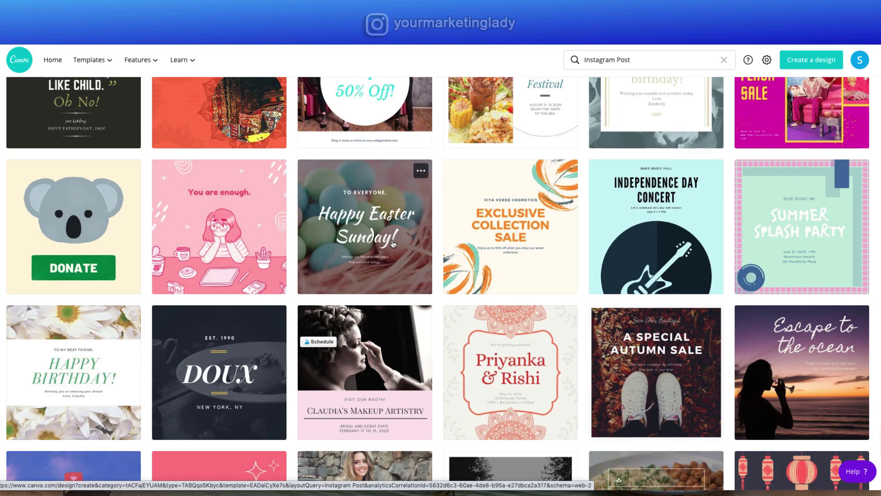
scroll(392, 243, "down", 7)
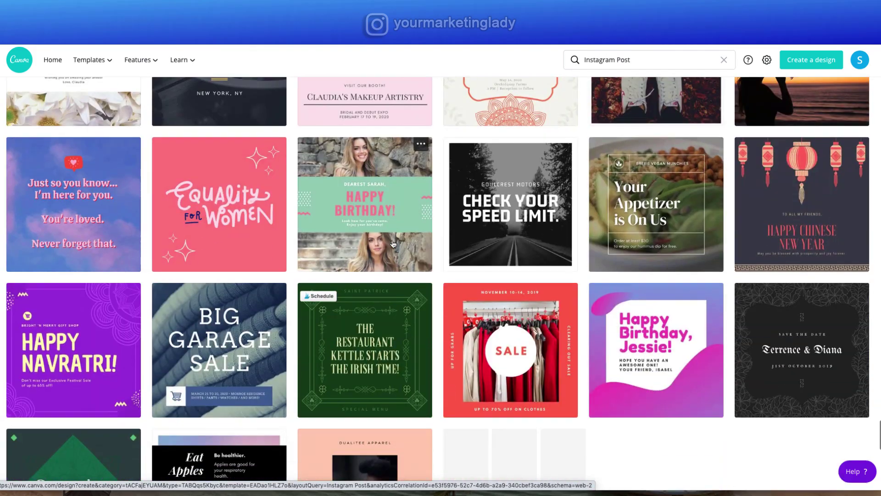
scroll(393, 244, "down", 10)
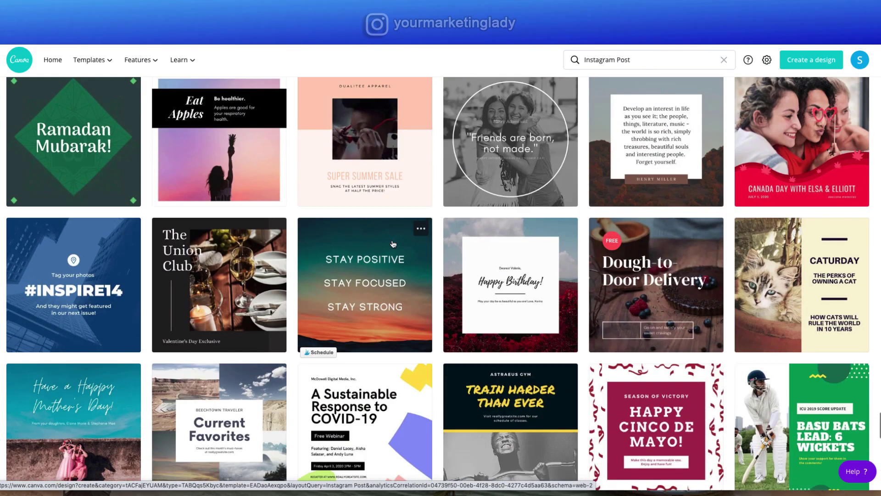
scroll(393, 243, "down", 10)
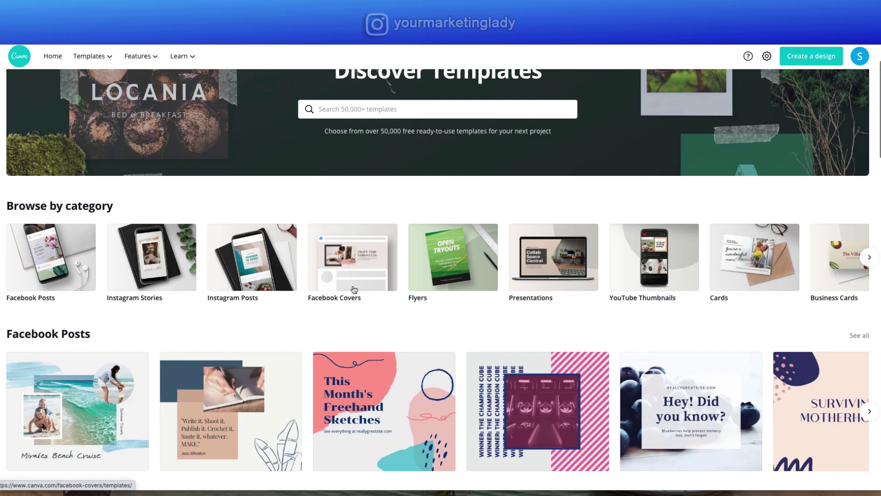
Step: Examine the Discover Templates page, going through its full category row and the sections from Facebook Posts to Business Cards
scroll(354, 289, "down", 1)
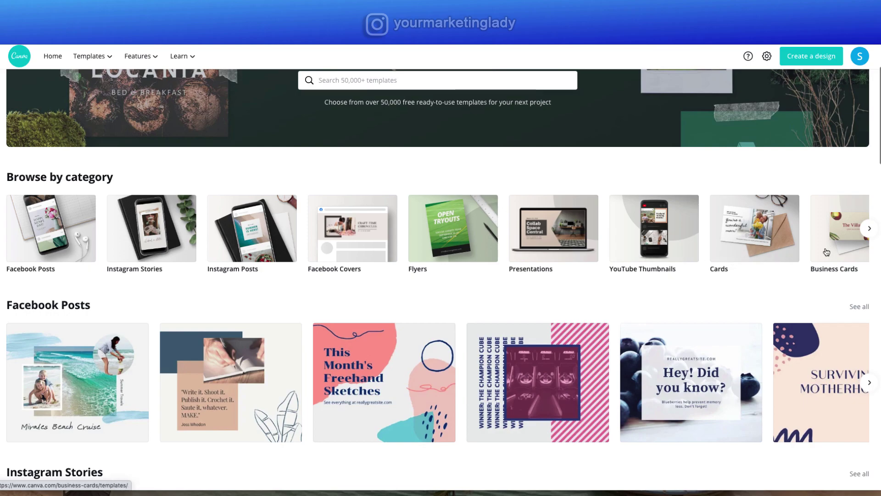
left_click(869, 232)
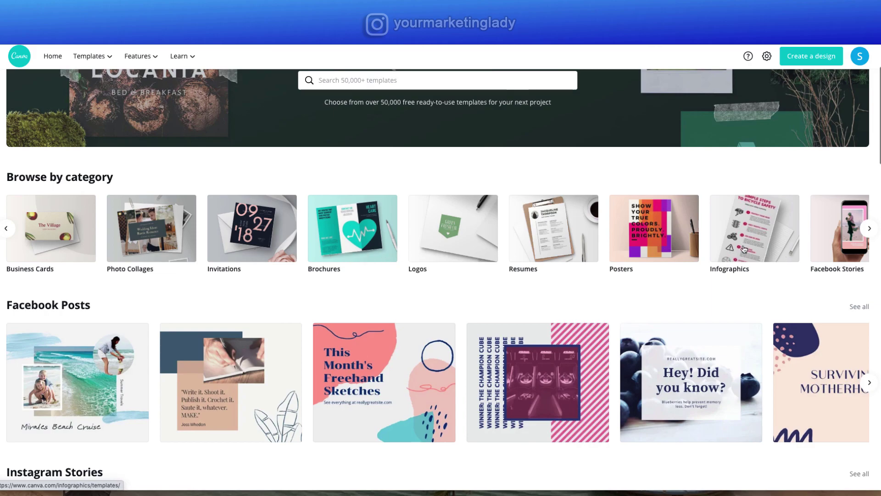
left_click(869, 228)
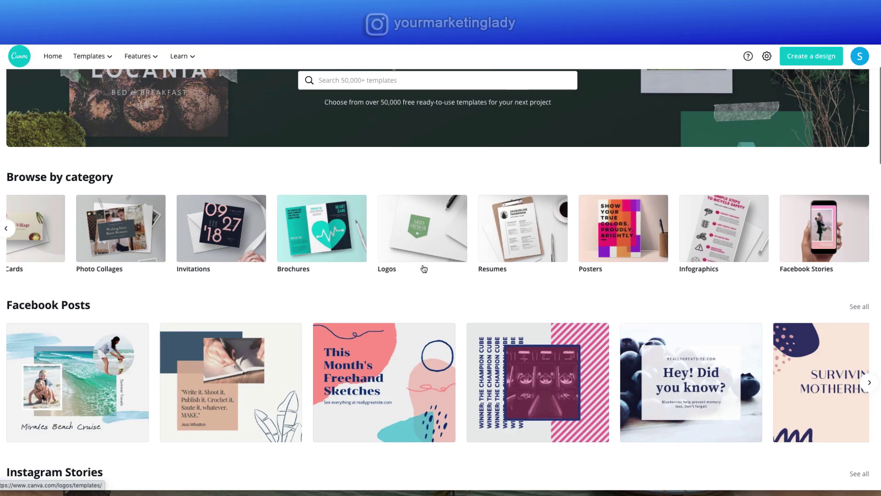
scroll(422, 248, "down", 10)
scroll(423, 269, "down", 15)
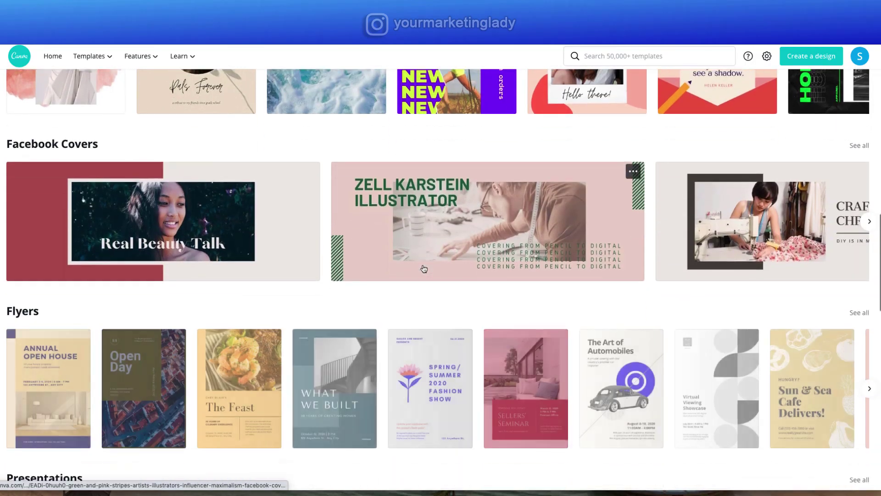
scroll(424, 268, "down", 6)
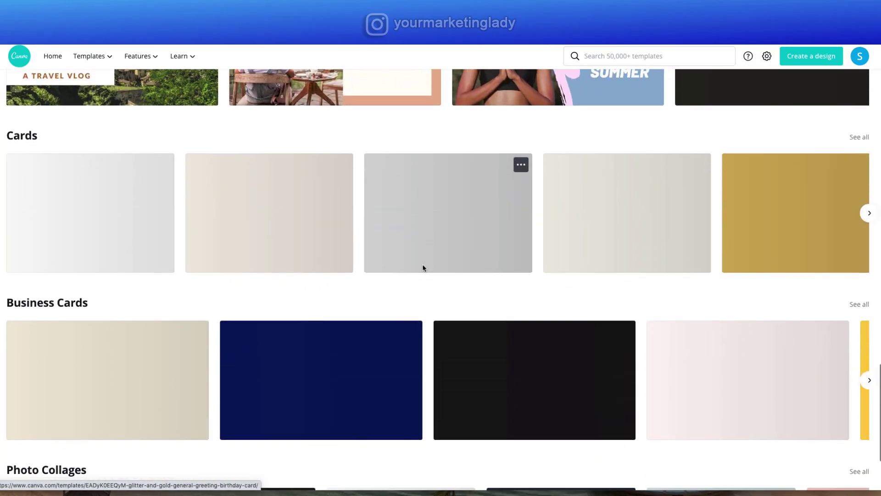
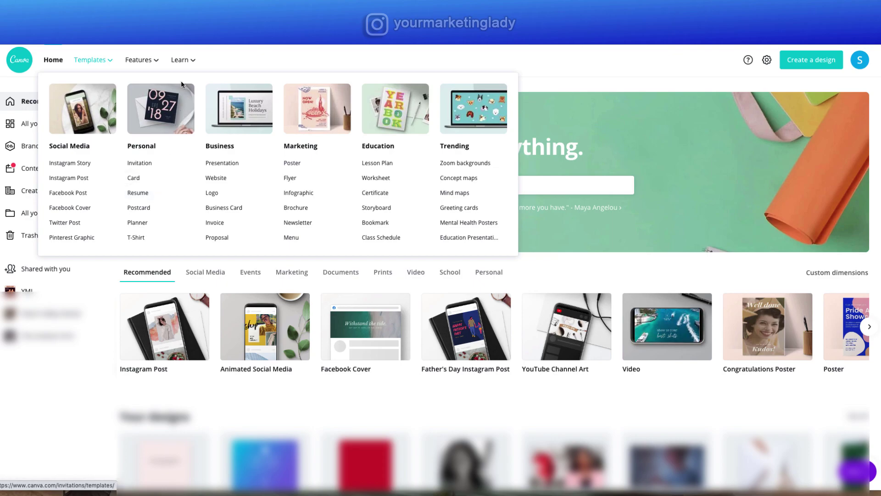
mouse_move(159, 63)
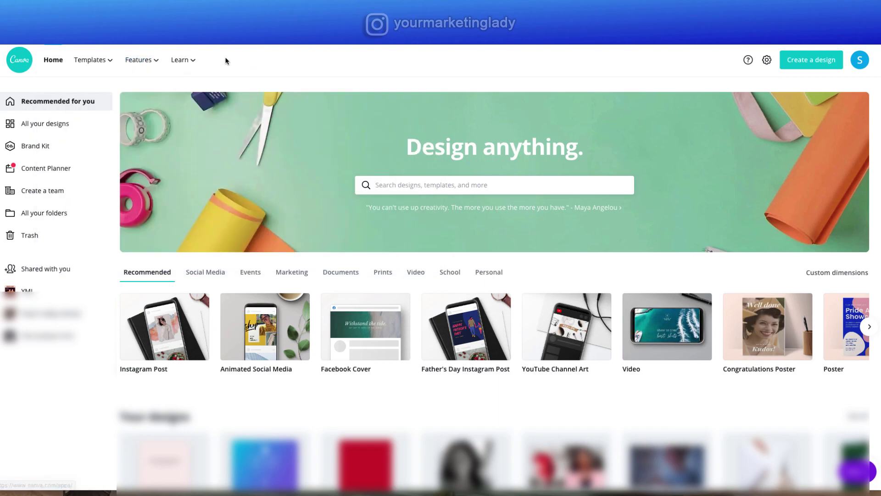
Step: Examine the Brand Kit page, going through its brand logos, brand colors, brand fonts and uploaded fonts
mouse_move(187, 62)
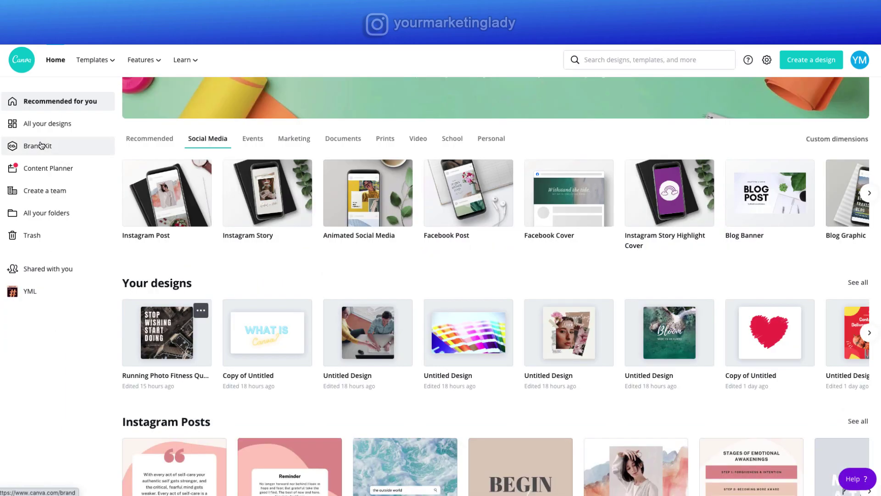
left_click(41, 146)
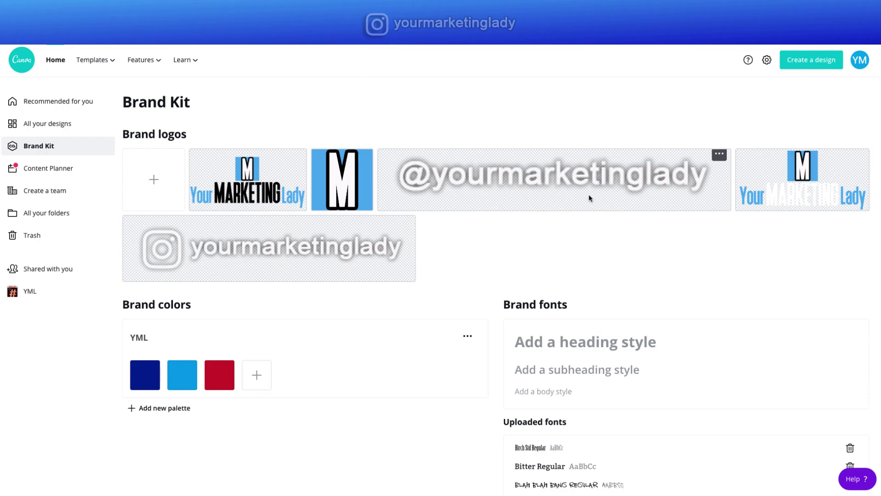
scroll(577, 371, "down", 1)
scroll(577, 371, "down", 6)
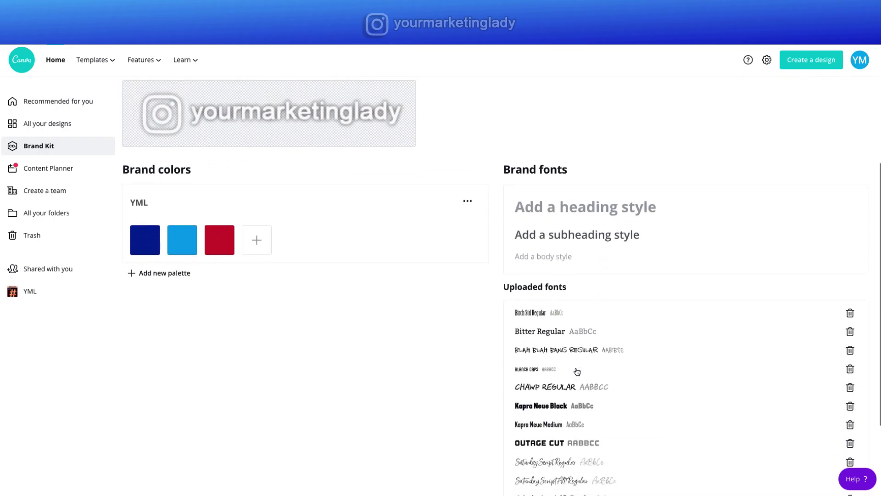
scroll(575, 367, "up", 8)
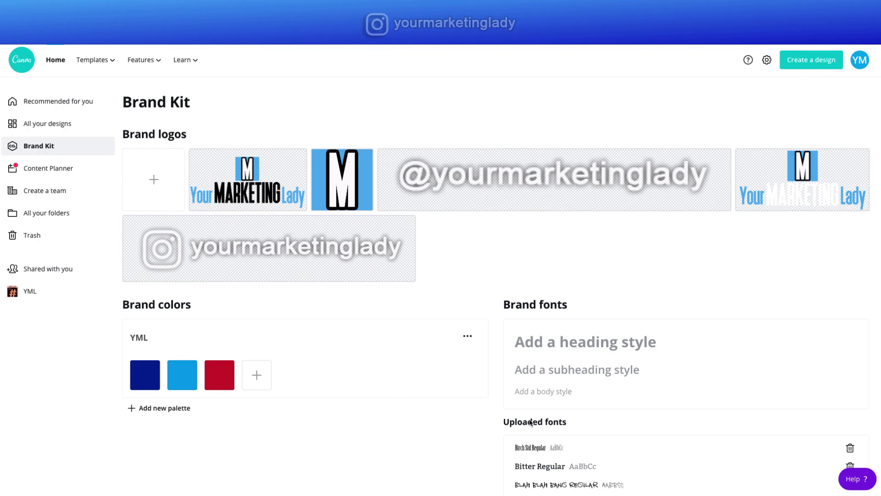
scroll(576, 368, "down", 3)
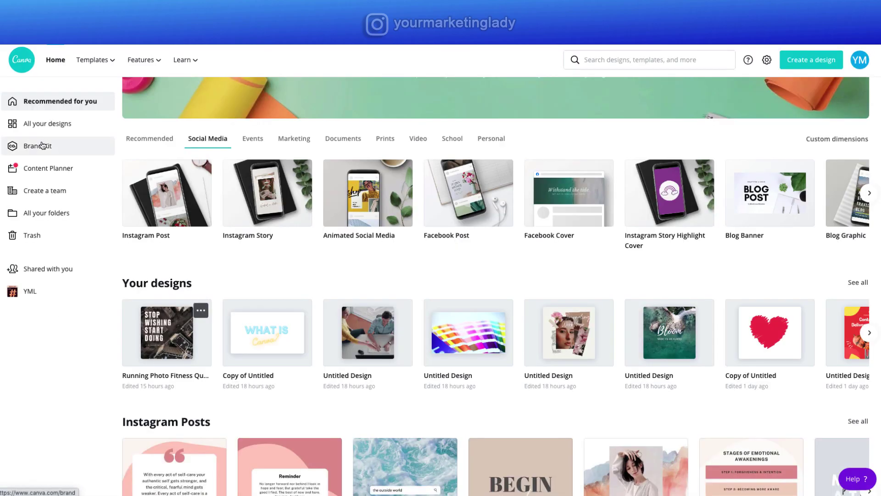
left_click(40, 145)
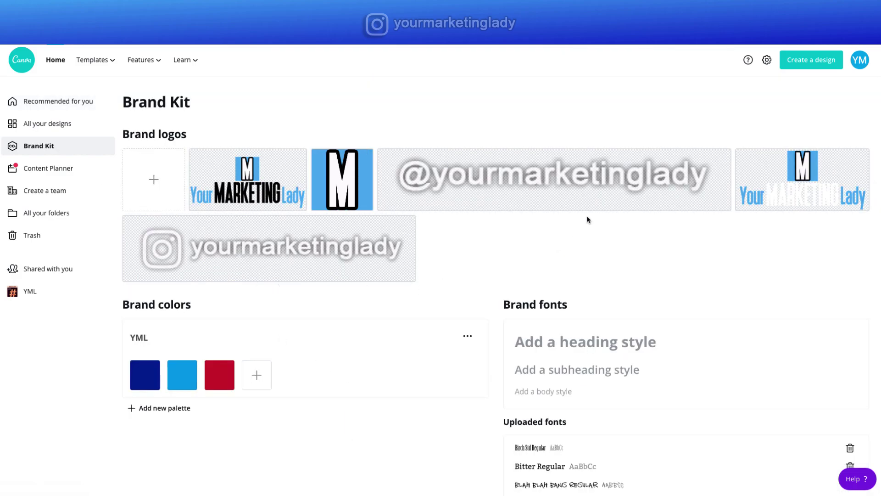
scroll(570, 386, "down", 5)
scroll(575, 369, "down", 5)
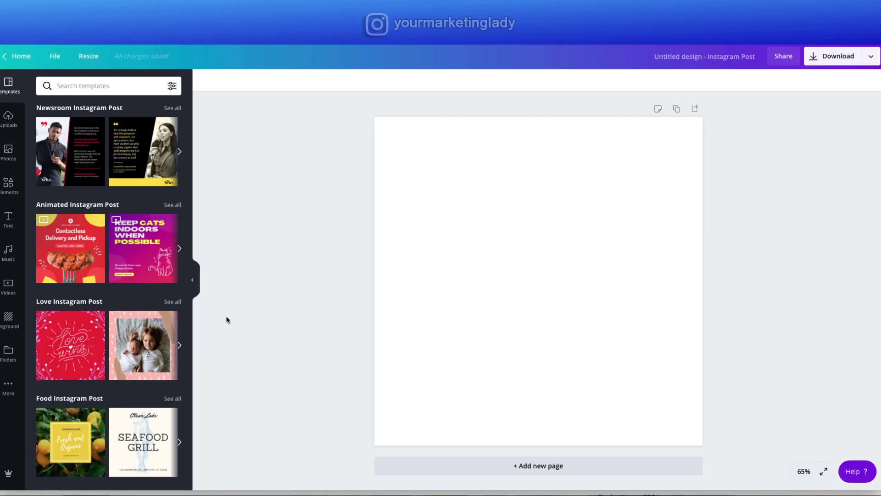
Step: Apply the animated Contactless Delivery and Pickup template to the blank page and create a resized copy as a Facebook Post
left_click(74, 259)
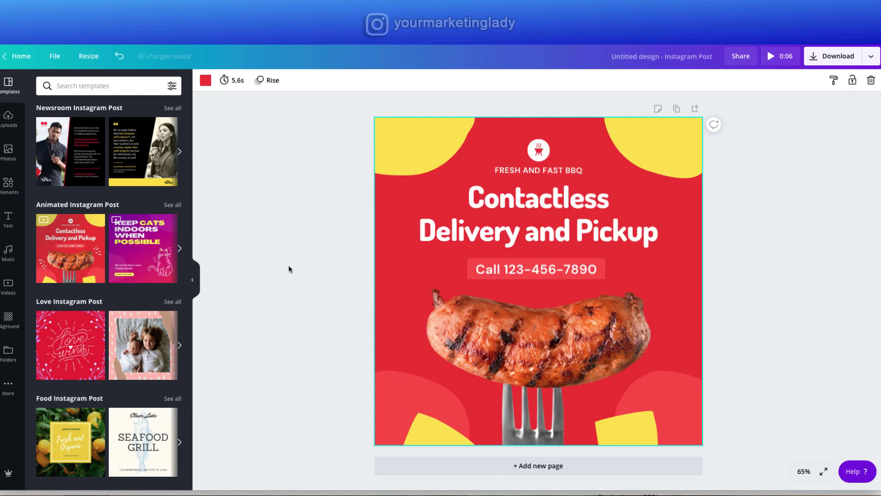
left_click(87, 57)
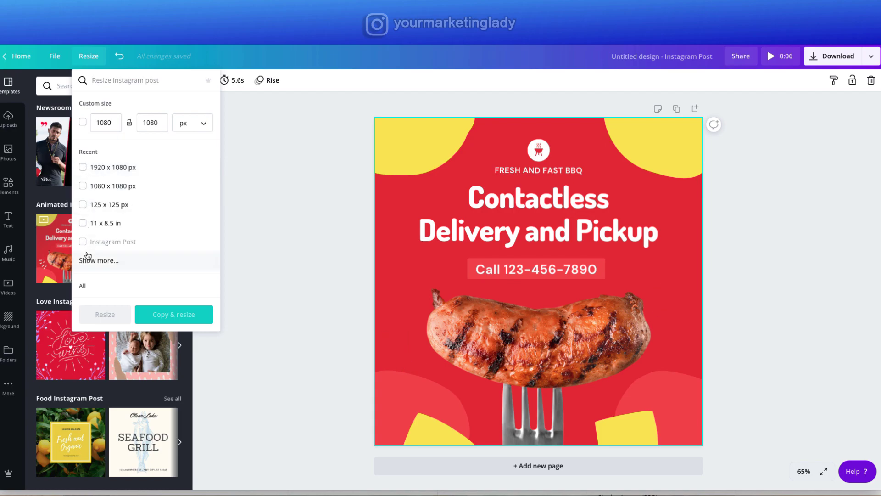
double_click(105, 122)
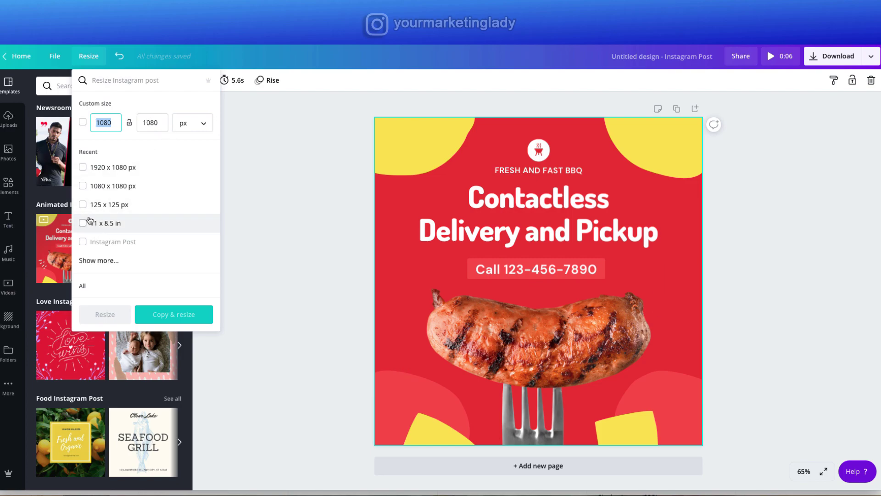
left_click(84, 261)
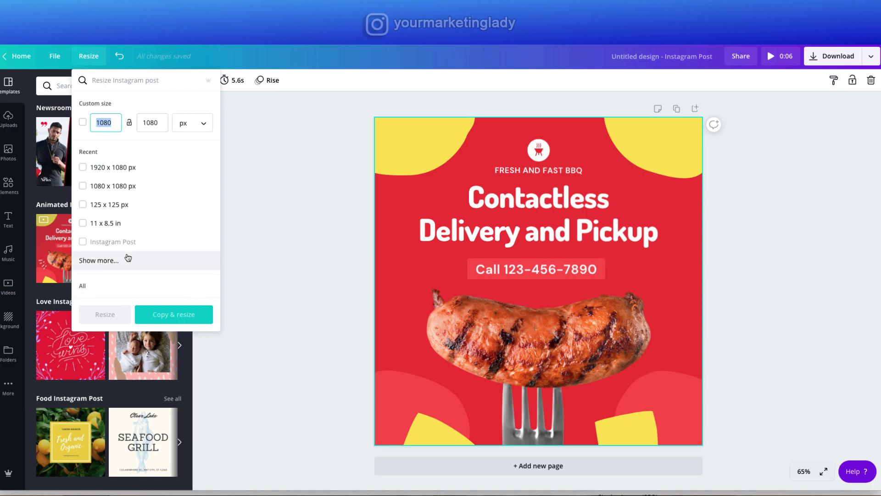
scroll(126, 258, "down", 2)
left_click(83, 223)
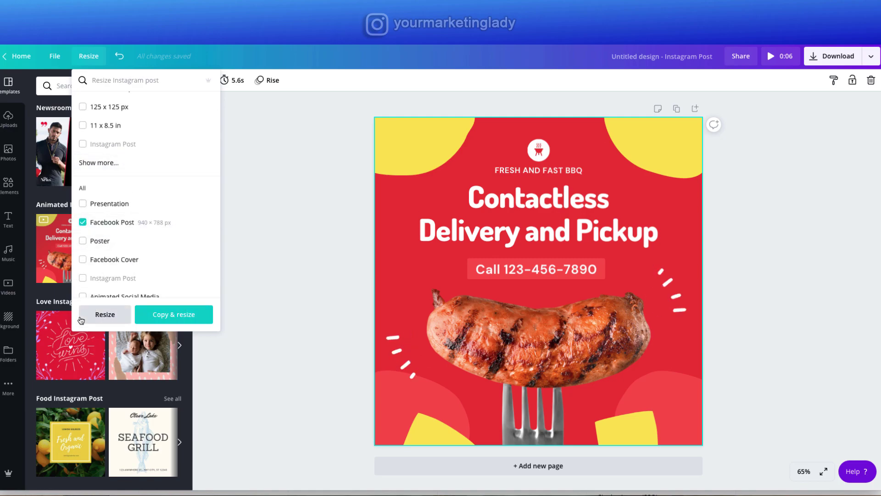
left_click(196, 320)
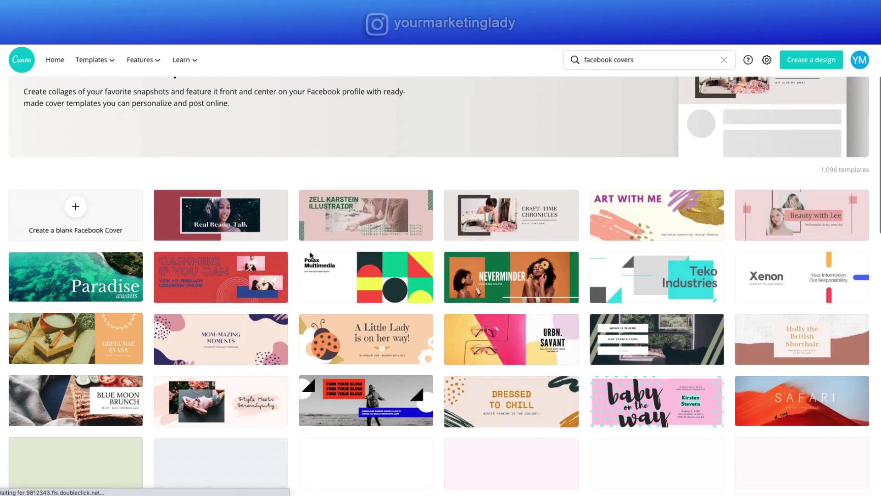
Step: Look through the Facebook cover templates
scroll(311, 256, "down", 3)
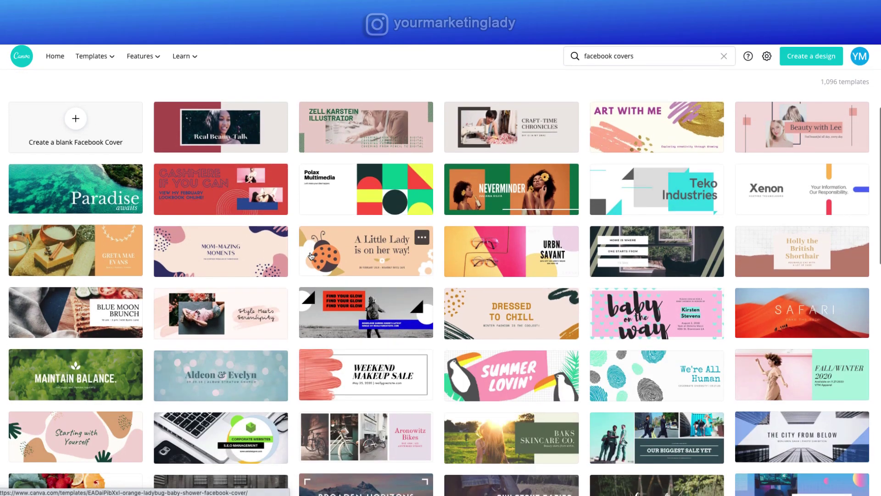
scroll(311, 255, "down", 5)
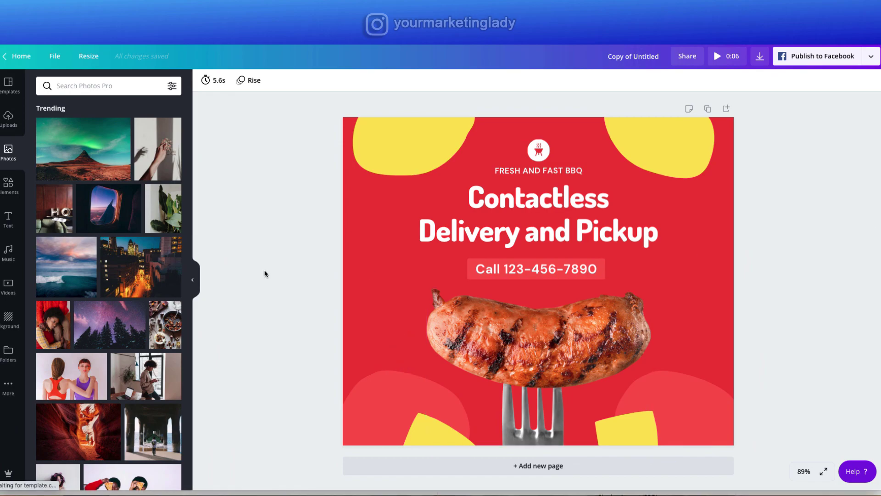
Step: Search the stock photos for "restaurant" and set the dark photo with the row of dishes as the design's background
scroll(144, 229, "down", 7)
scroll(144, 229, "down", 5)
scroll(144, 229, "down", 3)
left_click(82, 86)
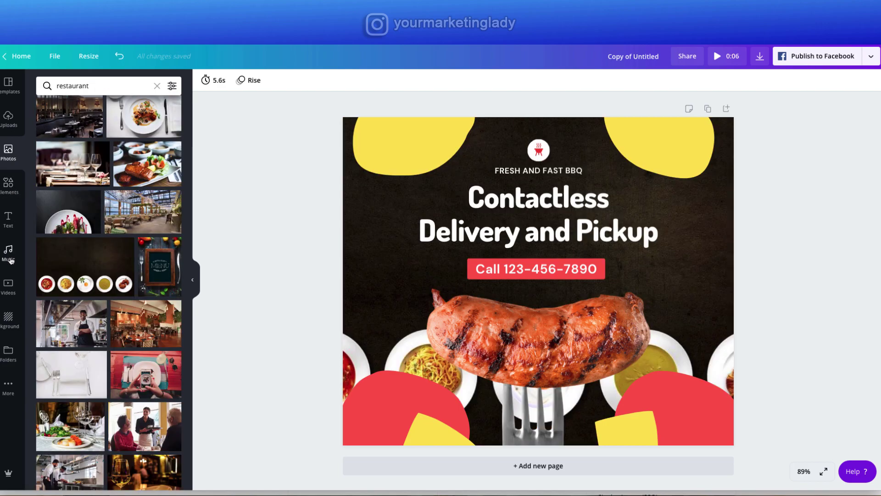
Step: Replace the design's background with the second stock video from the Mountains category
left_click(9, 285)
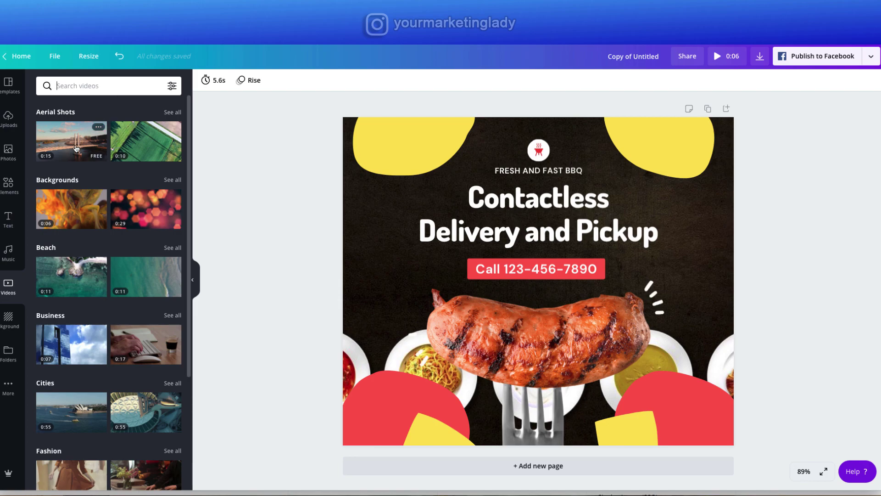
scroll(76, 222, "down", 5)
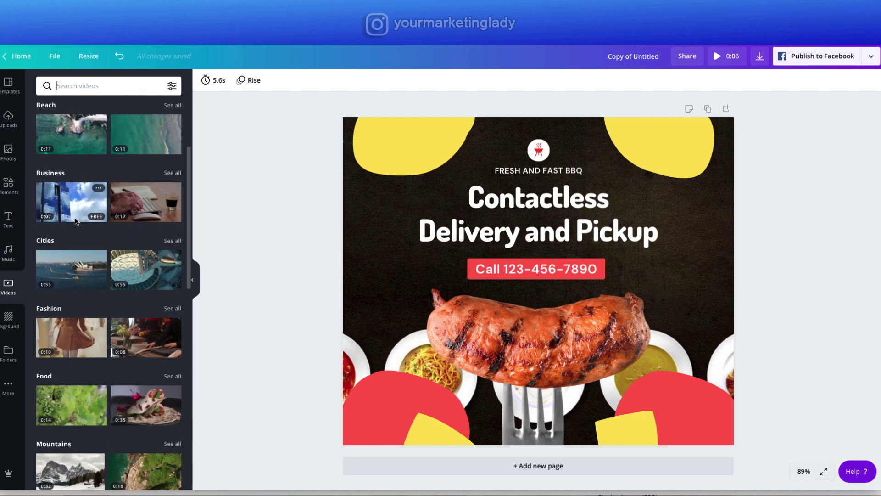
scroll(76, 223, "down", 1)
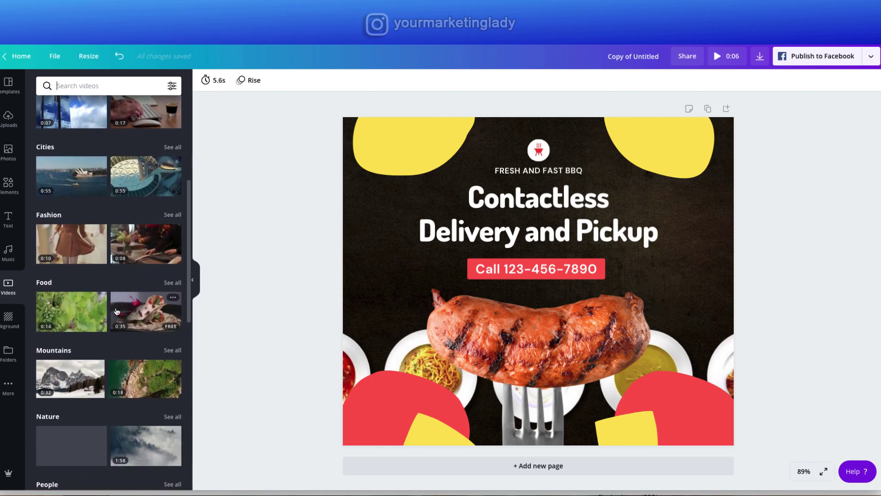
left_click_drag(146, 379, 371, 212)
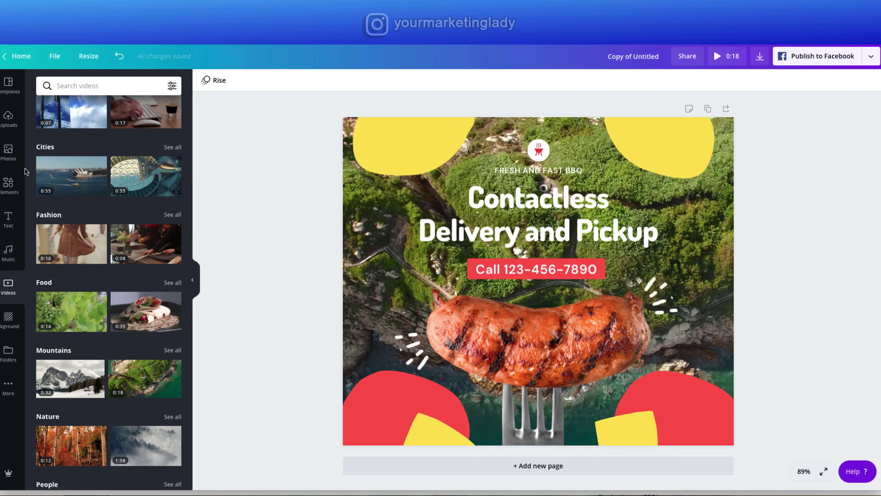
Step: Add the restaurant photo of a plated dish on a black background to the design
left_click(14, 151)
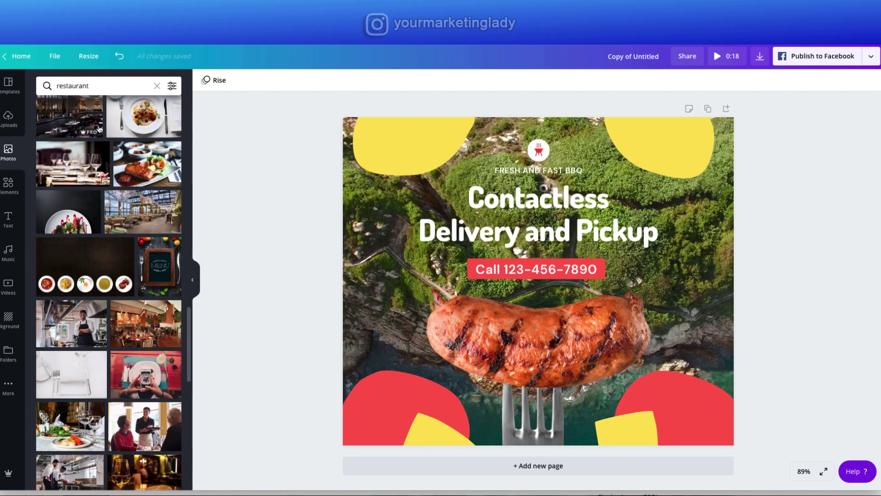
scroll(129, 126, "up", 2)
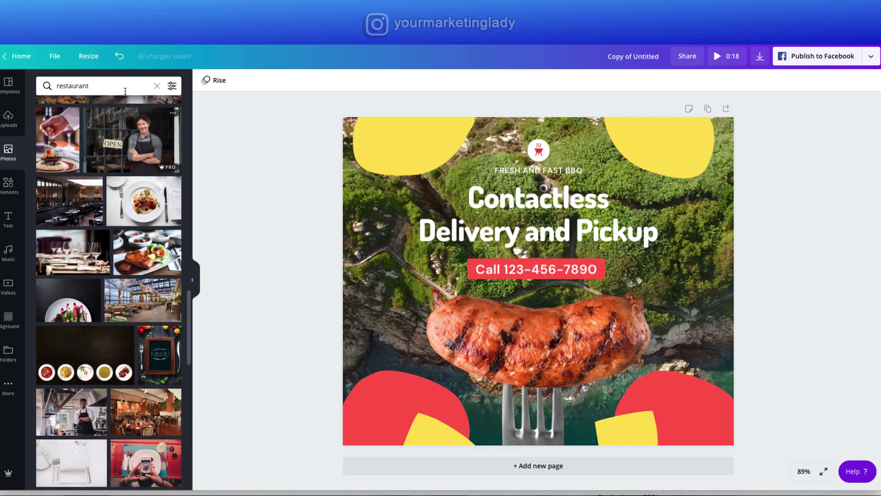
scroll(100, 160, "up", 1)
scroll(100, 159, "down", 2)
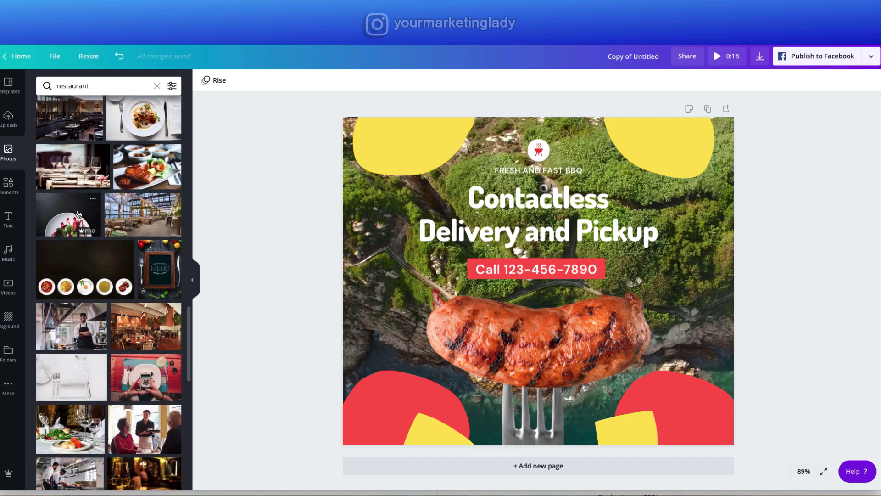
left_click(68, 216)
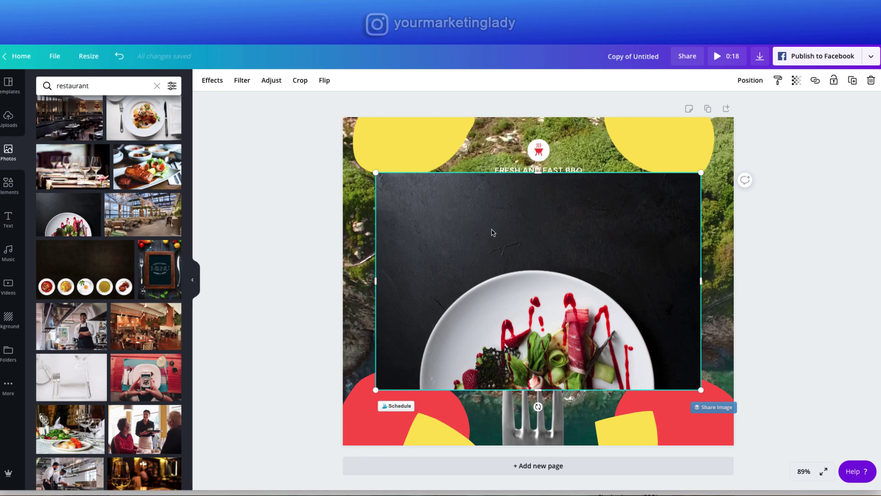
Step: Remove the background of the plated dish photo and move the cutout slightly up and to the left on the page
left_click(208, 81)
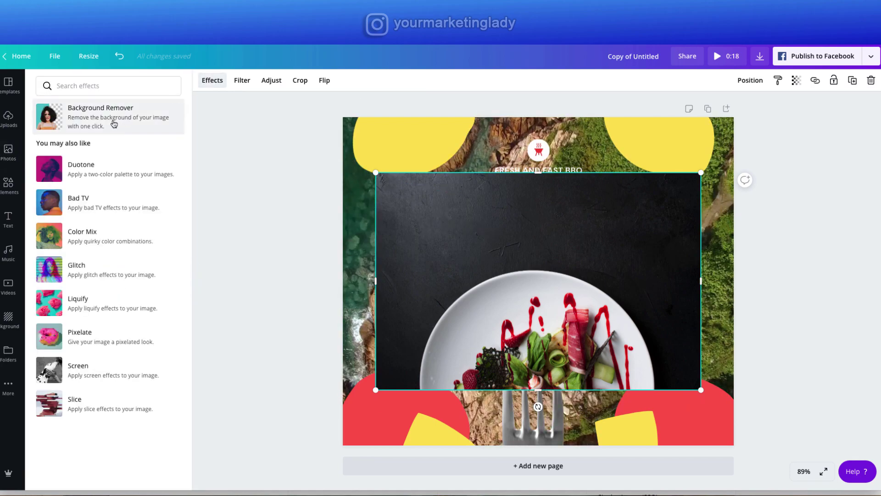
left_click(107, 124)
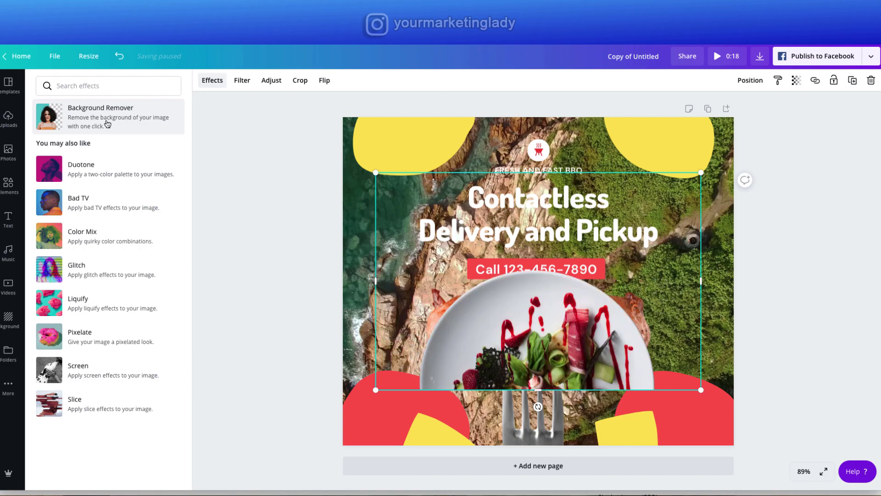
left_click_drag(490, 306, 482, 285)
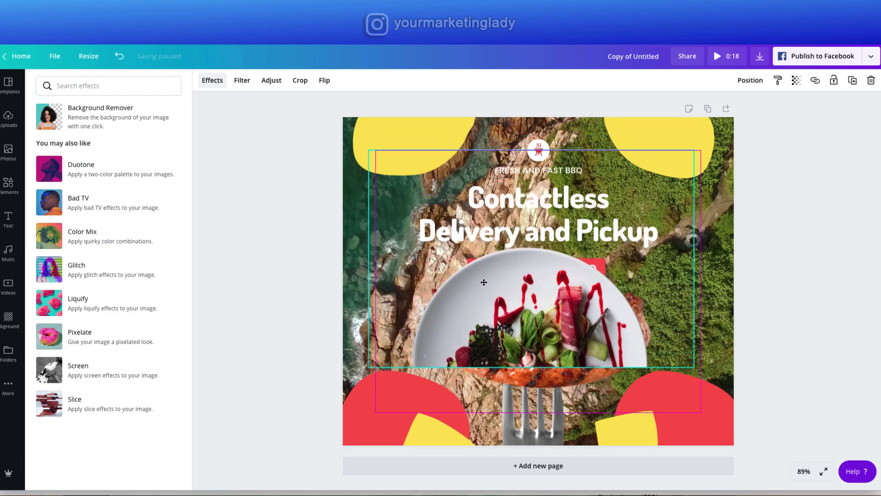